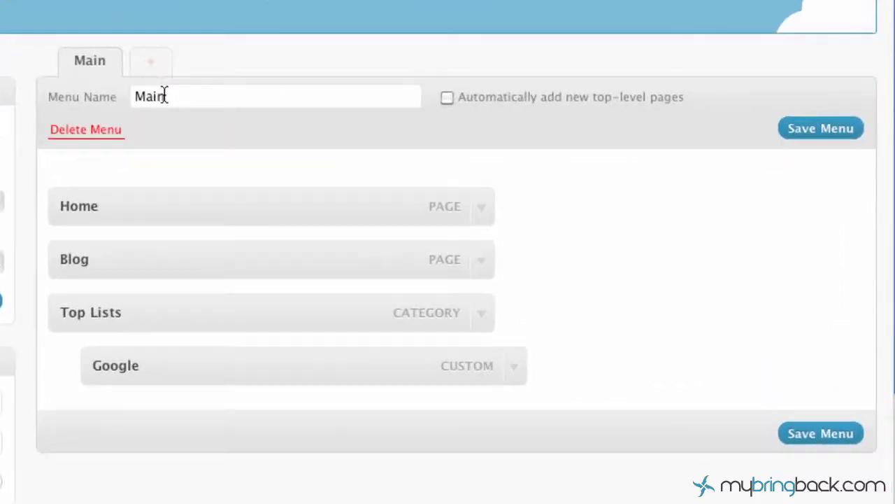
# - Create a new empty menu named 'Sidebar Widget'
pyautogui.click(296, 114)
pyautogui.click(189, 94)
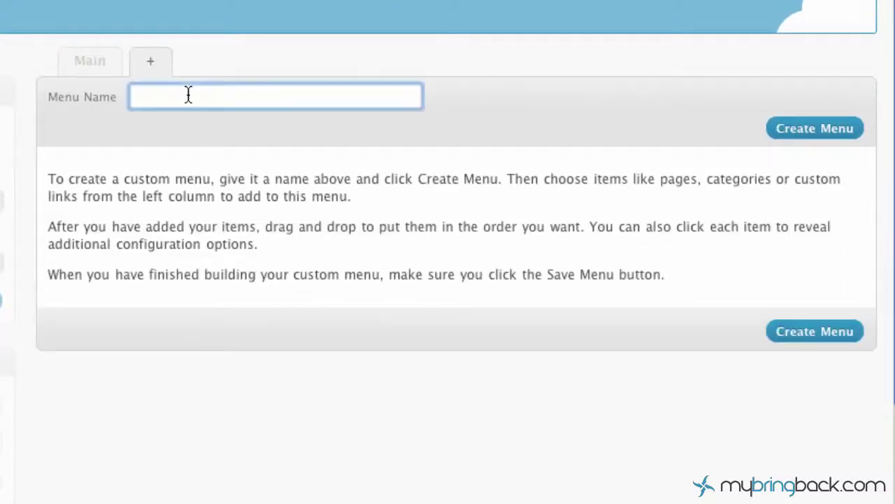
pyautogui.write('Sidebar Widget')
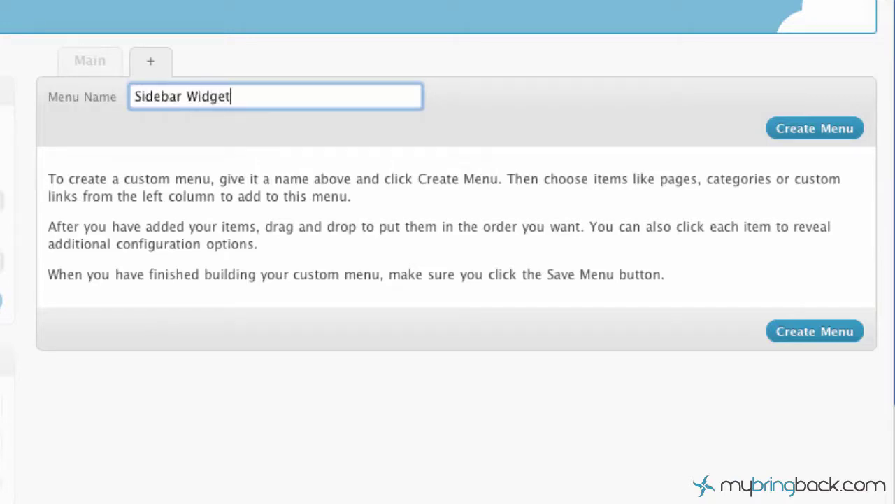
pyautogui.click(808, 132)
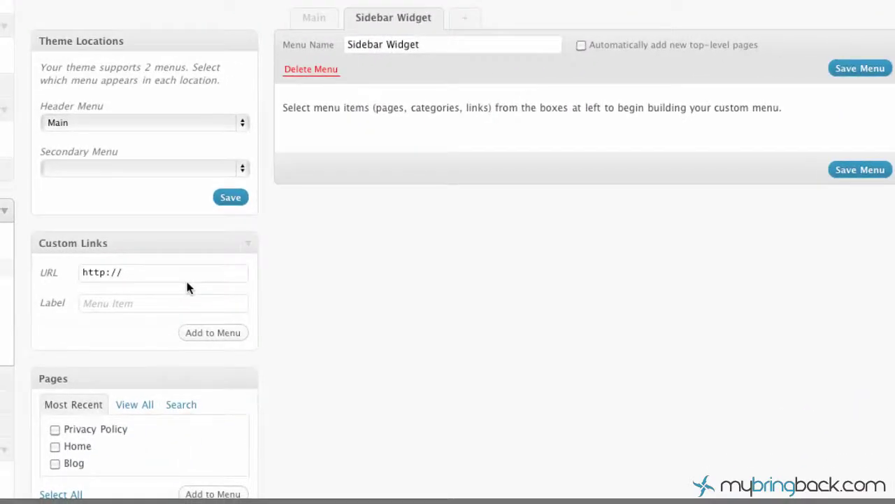
pyautogui.click(187, 278)
pyautogui.write('www.')
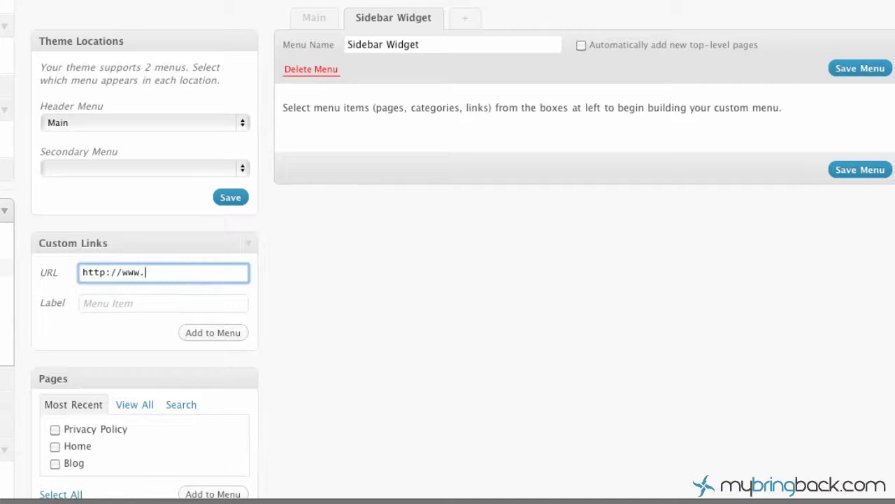
pyautogui.write('google.com')
pyautogui.press('Tab')
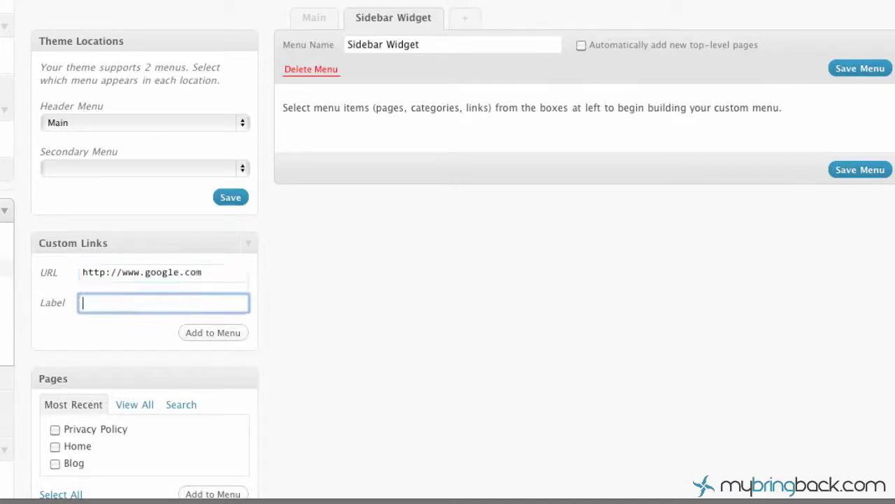
pyautogui.write('Google')
pyautogui.click(214, 334)
pyautogui.click(170, 278)
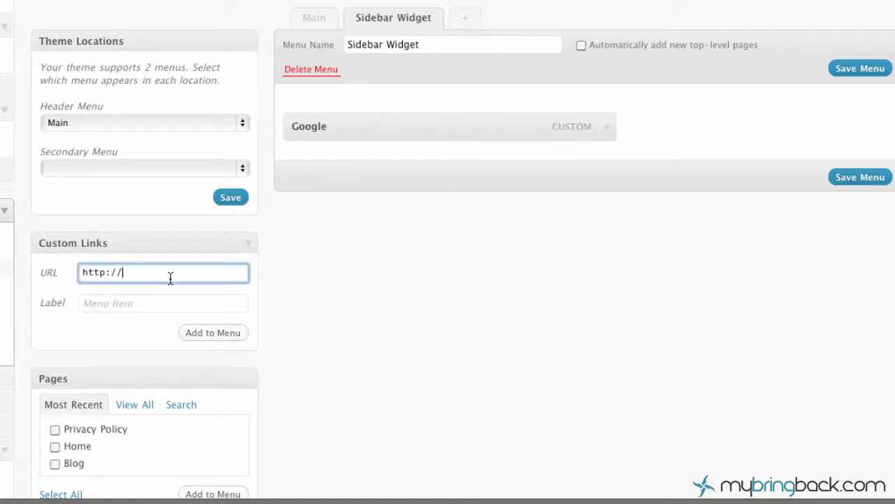
pyautogui.write('www.bing.com')
pyautogui.click(163, 303)
pyautogui.write('Bing')
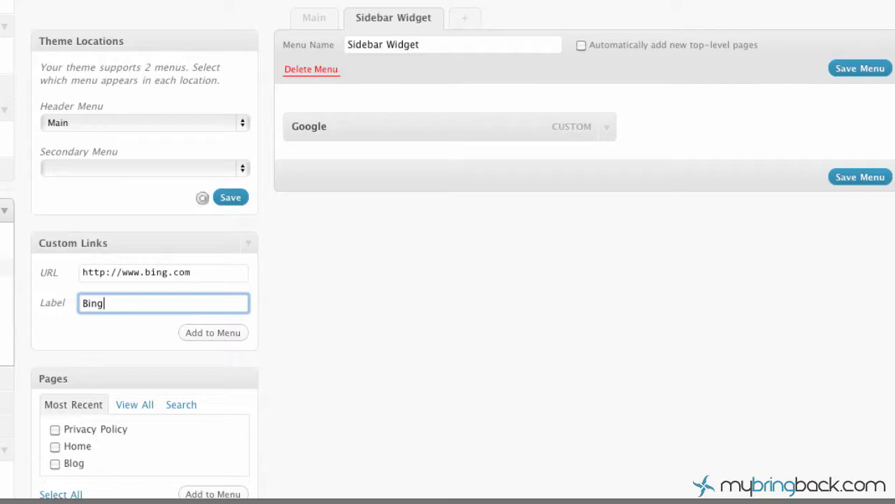
pyautogui.click(221, 333)
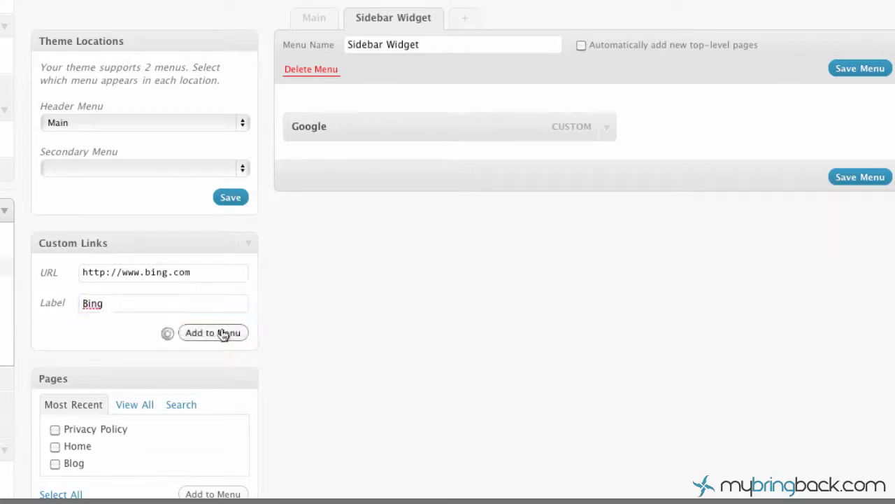
# - Add the Blog page and the Greetings category to the Sidebar Widget menu
pyautogui.scroll(-5, 286, 312)
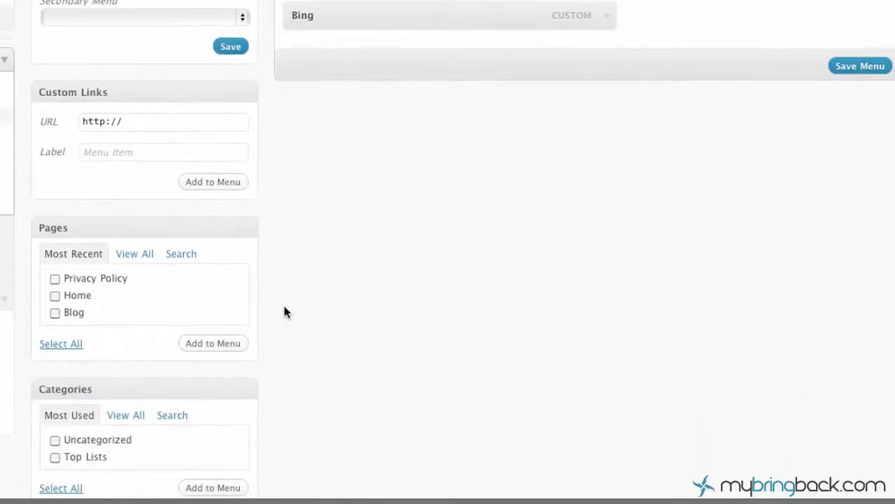
pyautogui.scroll(-1, 284, 312)
pyautogui.click(54, 274)
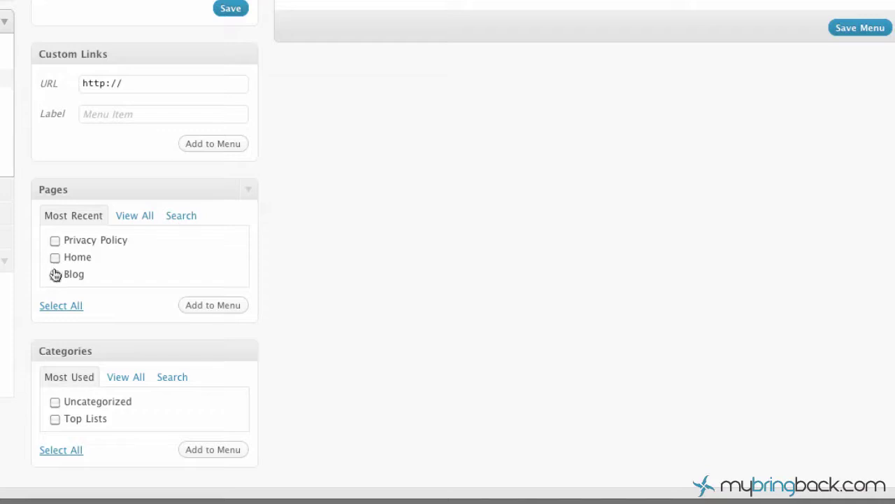
pyautogui.click(210, 305)
pyautogui.scroll(-1, 56, 376)
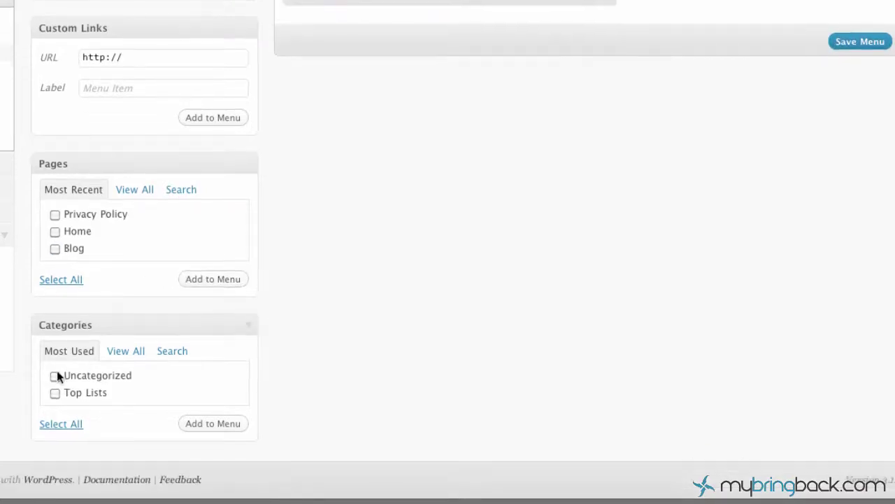
pyautogui.click(139, 354)
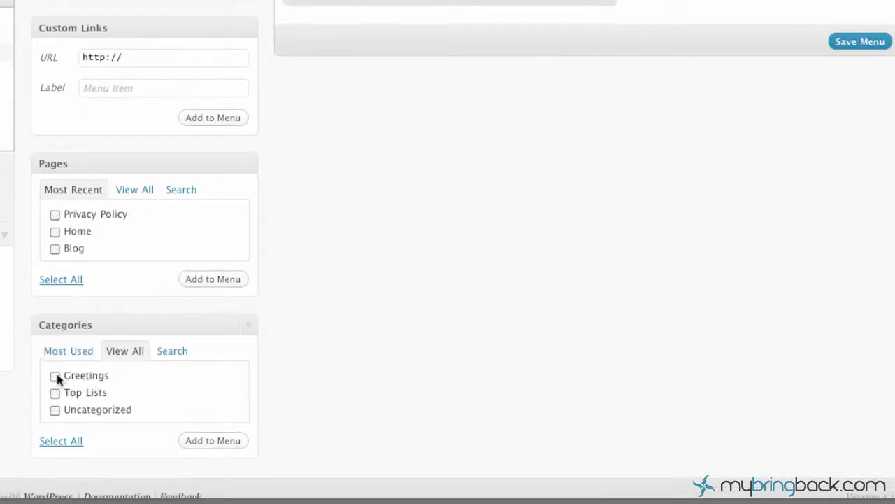
pyautogui.click(55, 376)
pyautogui.click(212, 441)
# - Order the menu as Blog, Greetings nested under it, Bing, Google, and save it
pyautogui.scroll(4, 301, 382)
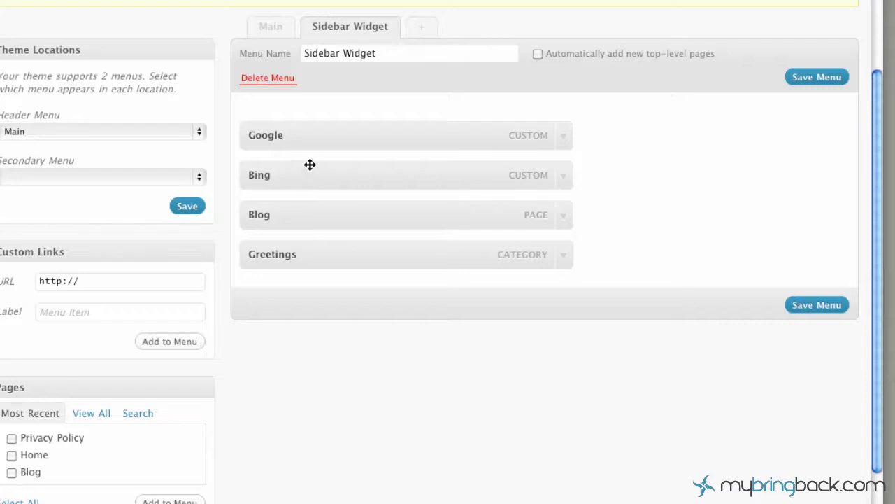
pyautogui.moveTo(300, 175); pyautogui.dragTo(298, 126)
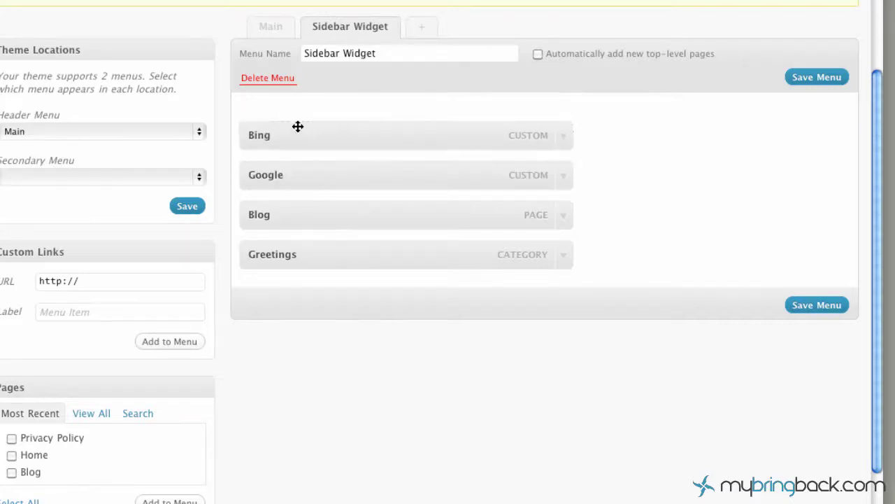
pyautogui.moveTo(292, 218); pyautogui.dragTo(289, 120)
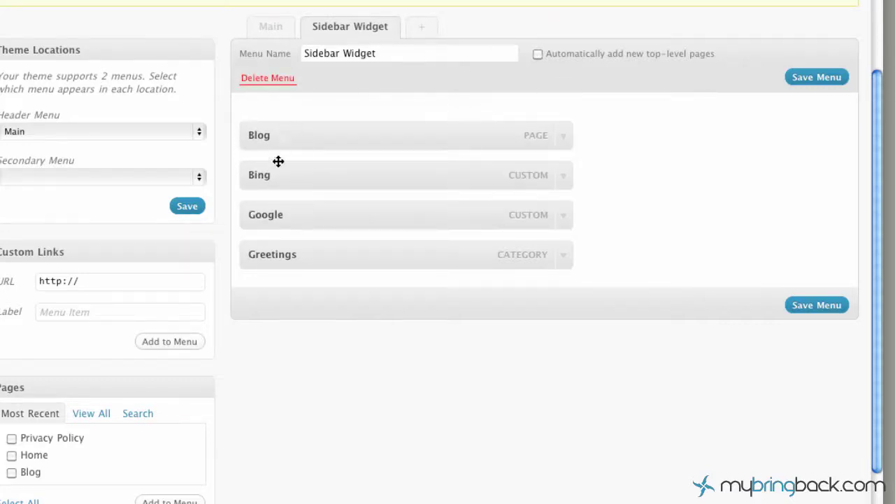
pyautogui.moveTo(277, 253); pyautogui.dragTo(320, 176)
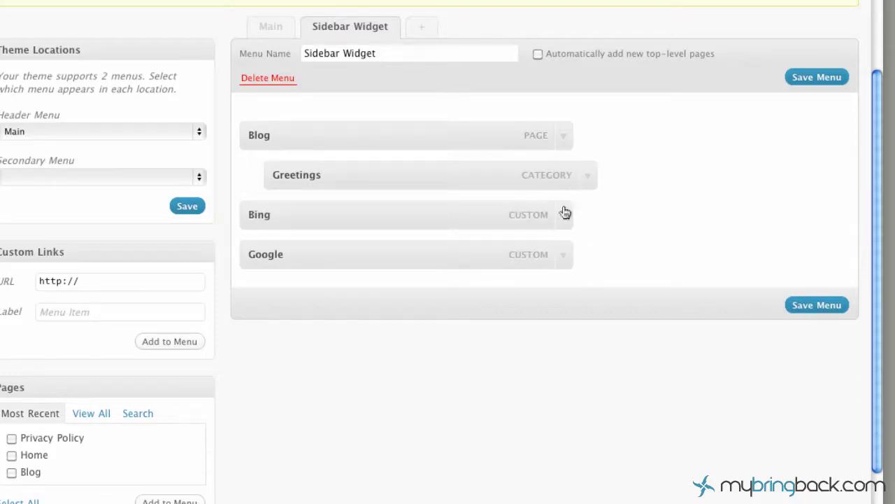
pyautogui.click(822, 78)
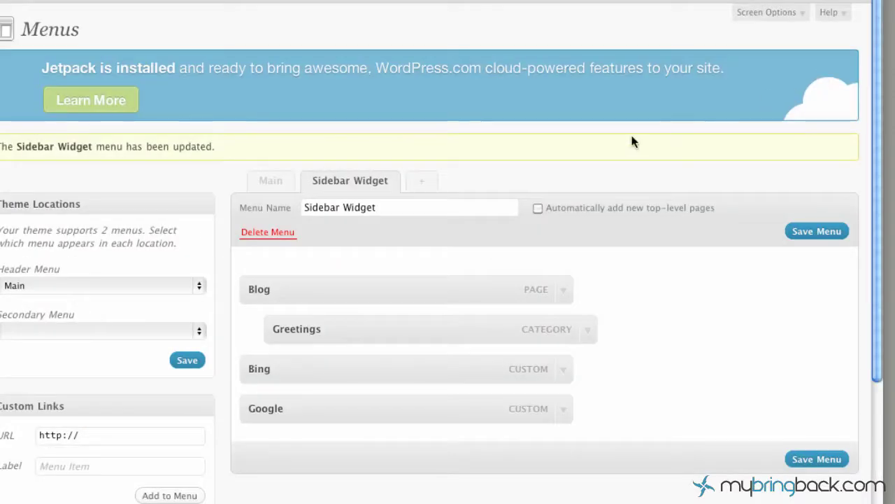
# - Add a Custom Menu widget to the first sidebar widget area
pyautogui.scroll(-1, 53, 267)
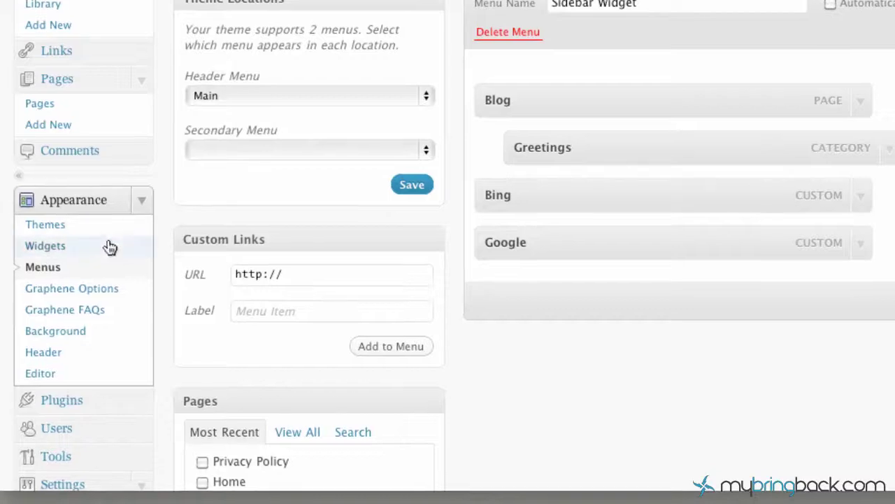
pyautogui.click(99, 252)
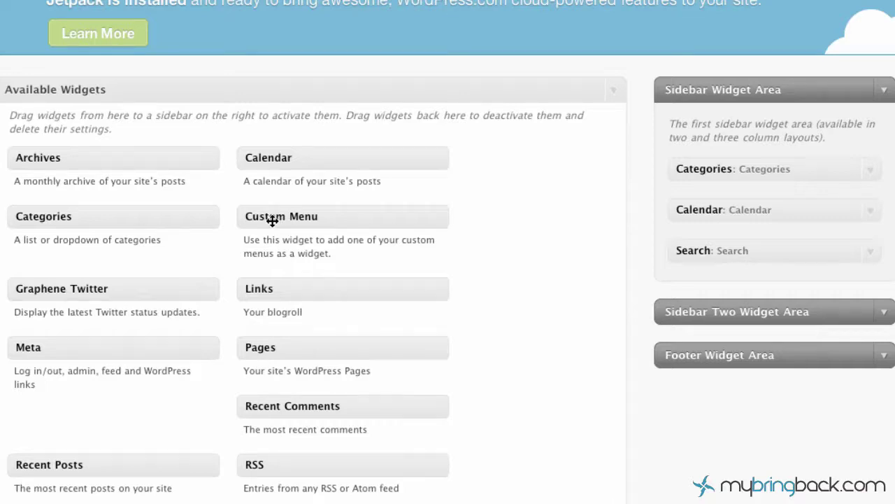
pyautogui.moveTo(282, 216); pyautogui.dragTo(693, 164)
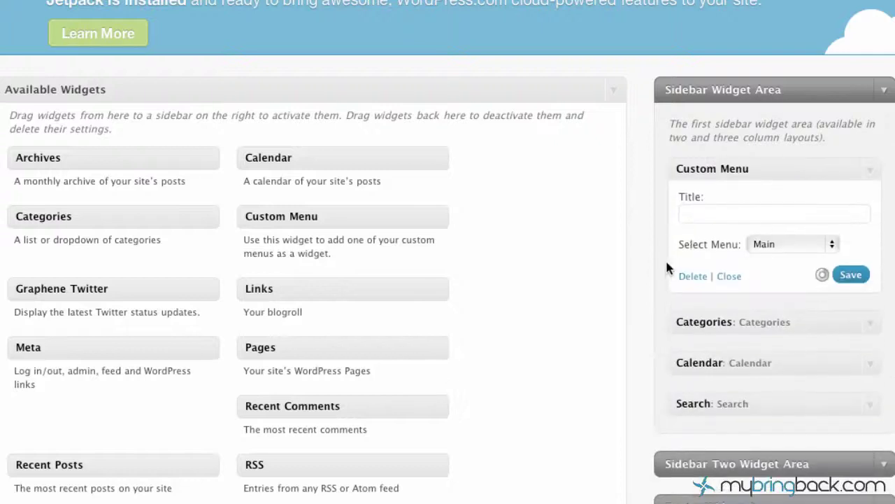
# - Title the widget 'Search', set it to show the Sidebar Widget menu, and save
pyautogui.click(720, 213)
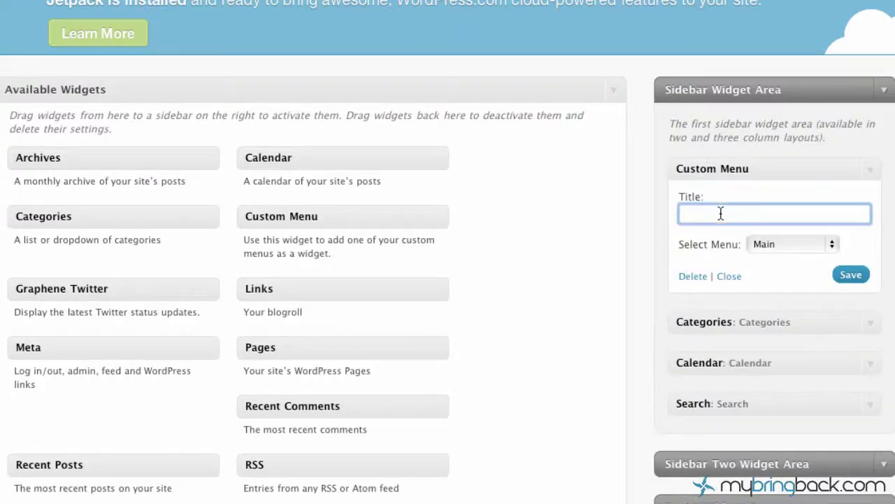
pyautogui.write('Search')
pyautogui.click(793, 251)
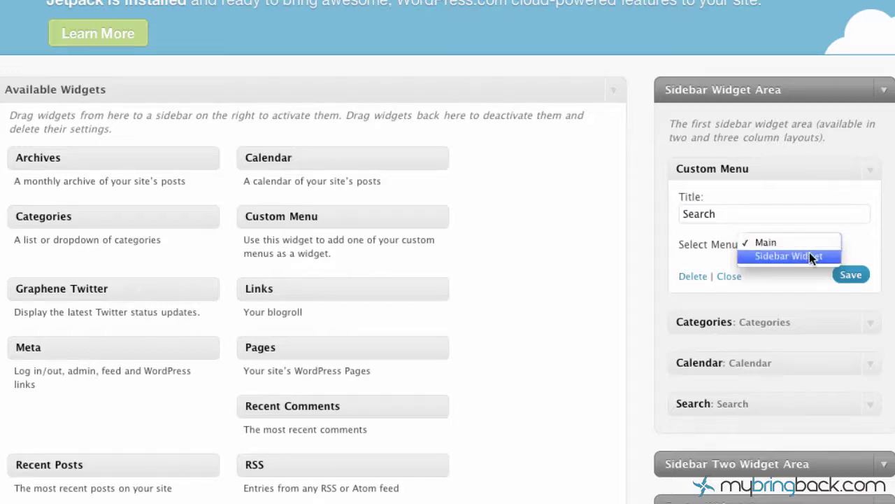
pyautogui.click(809, 256)
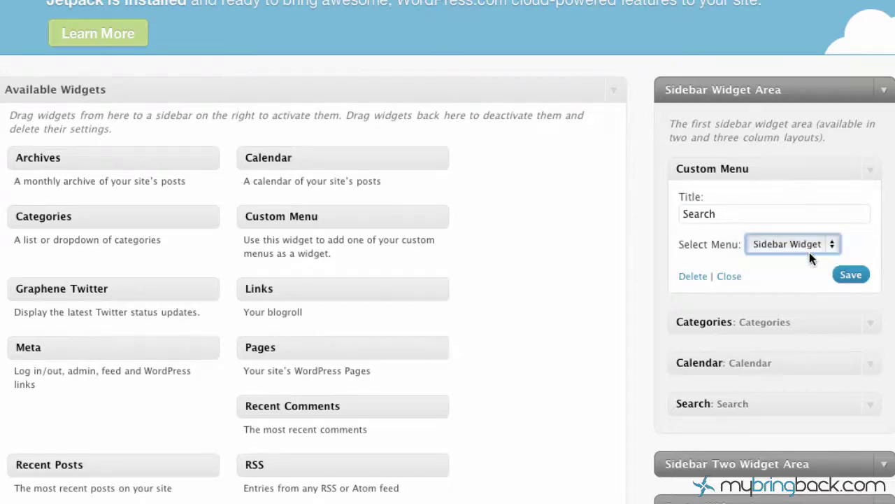
pyautogui.click(847, 274)
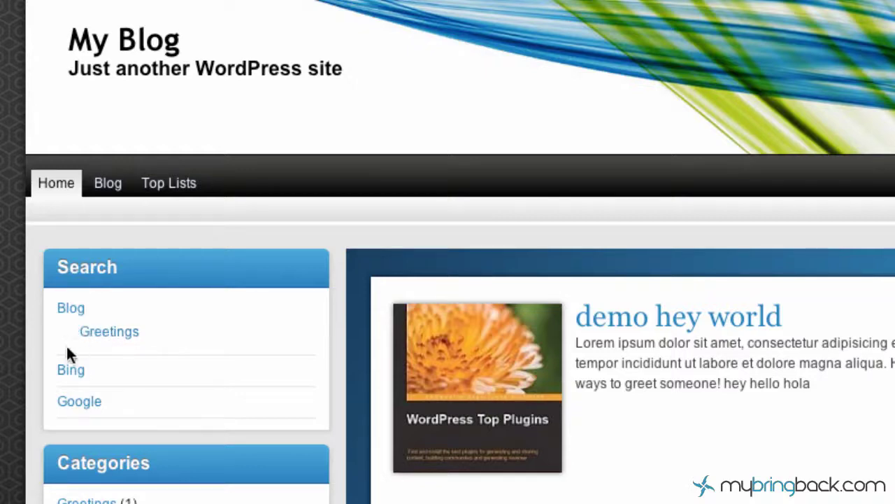
pyautogui.click(70, 370)
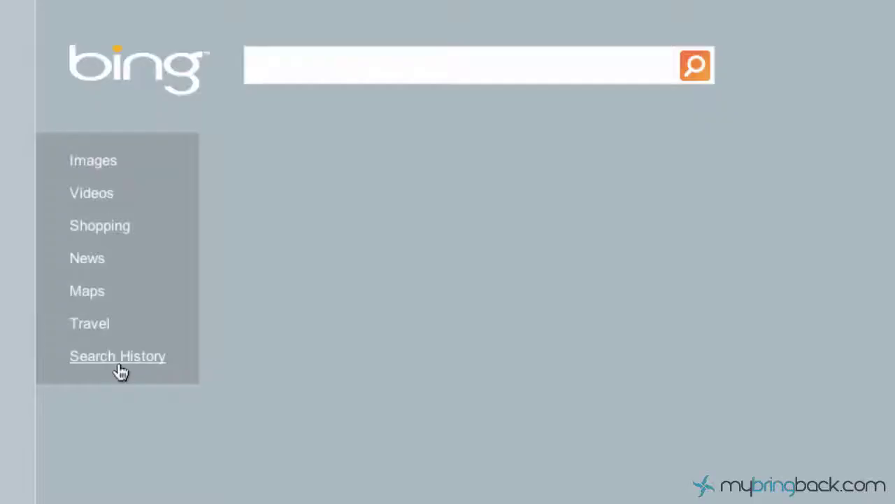